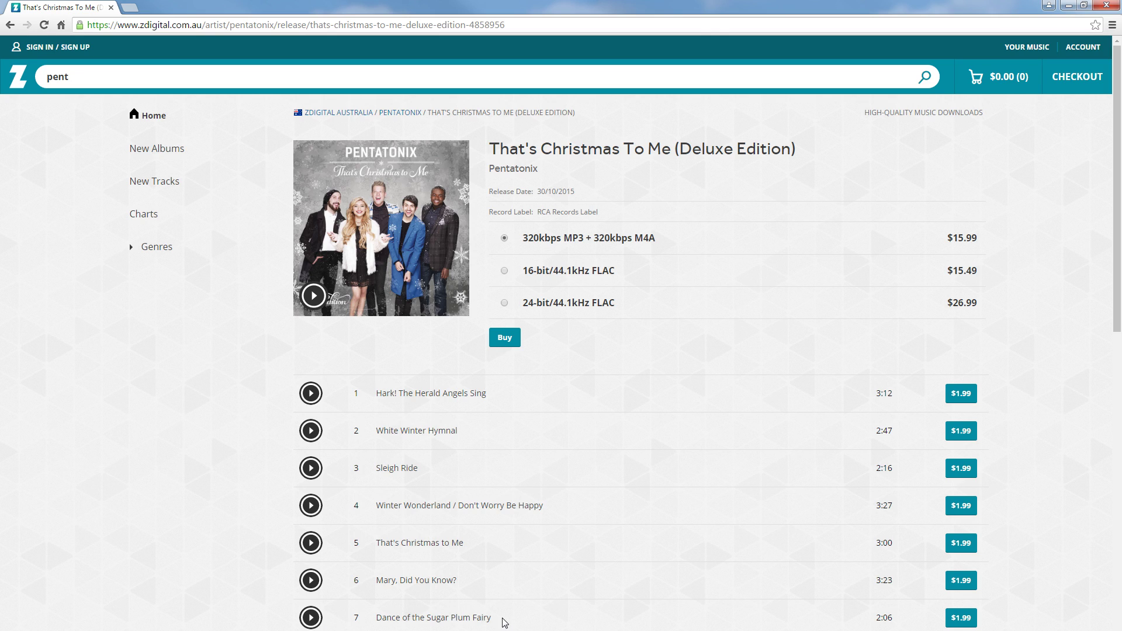
Copy the track title 'Dance of the Sugar Plum Fairy' from ZDigital and switch to Audacity.
left_click_drag(492, 618, 355, 618)
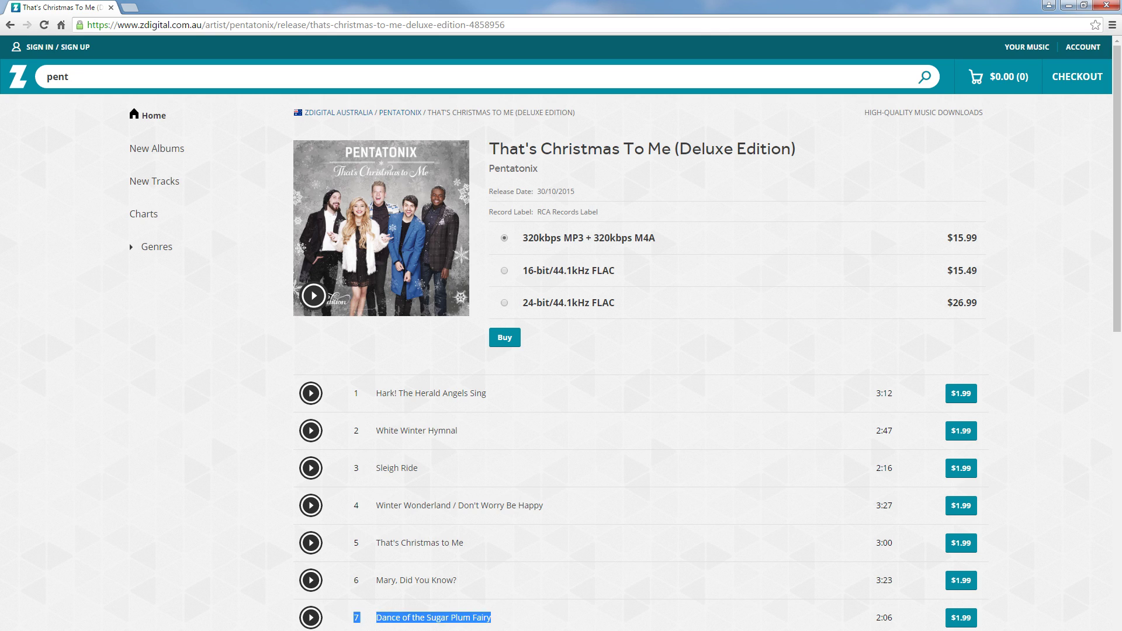
key("alt+Tab")
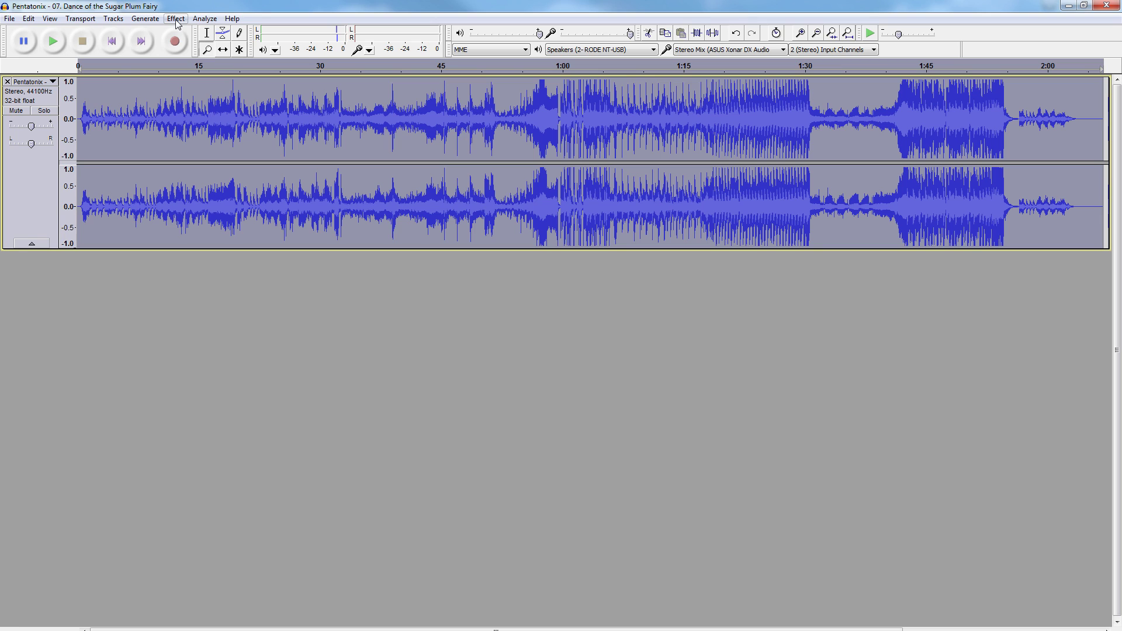
Look through Audacity's Effect and File menus before moving to Vixen's sequence editor.
left_click(176, 19)
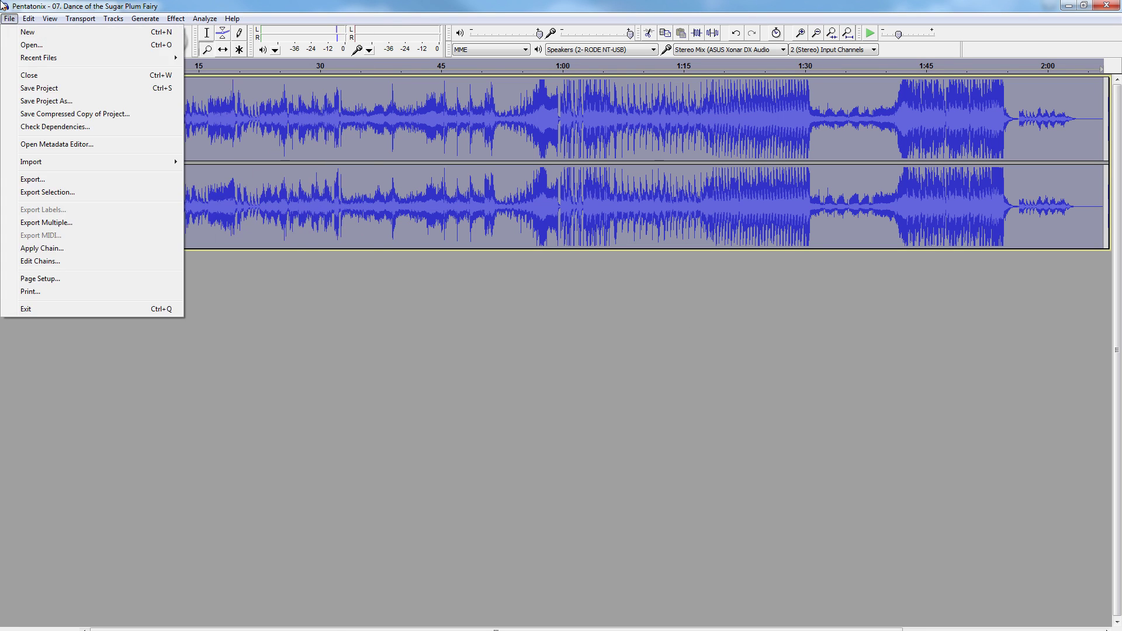
mouse_move(28, 19)
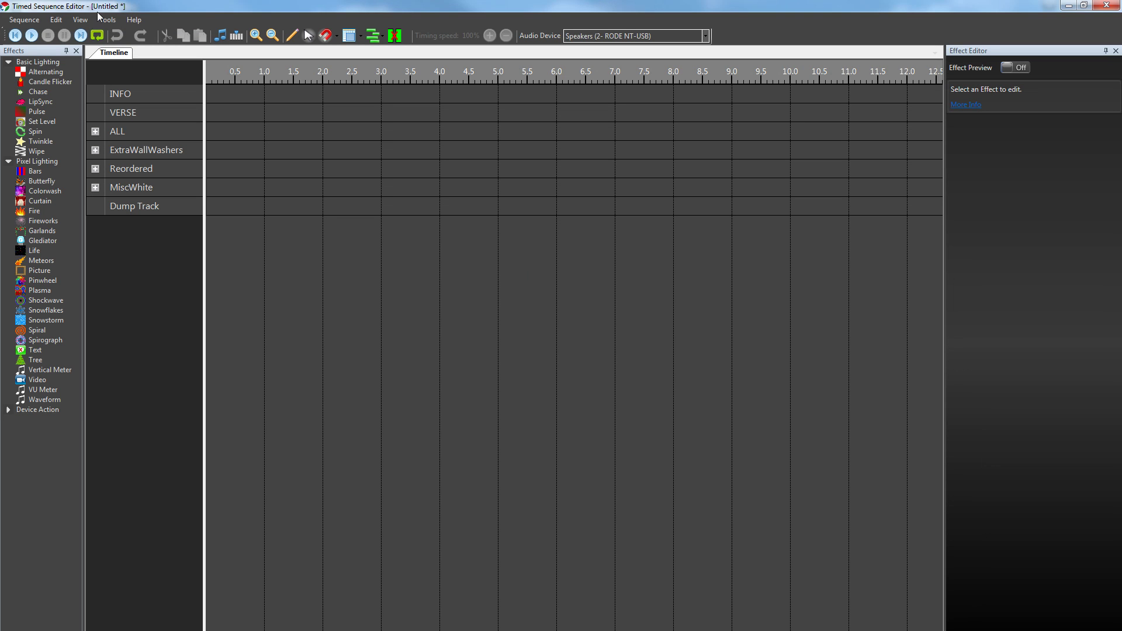
Associate the song's audio with the sequence through Tools > Audio > Associate Audio.
left_click(107, 20)
mouse_move(125, 33)
left_click(269, 38)
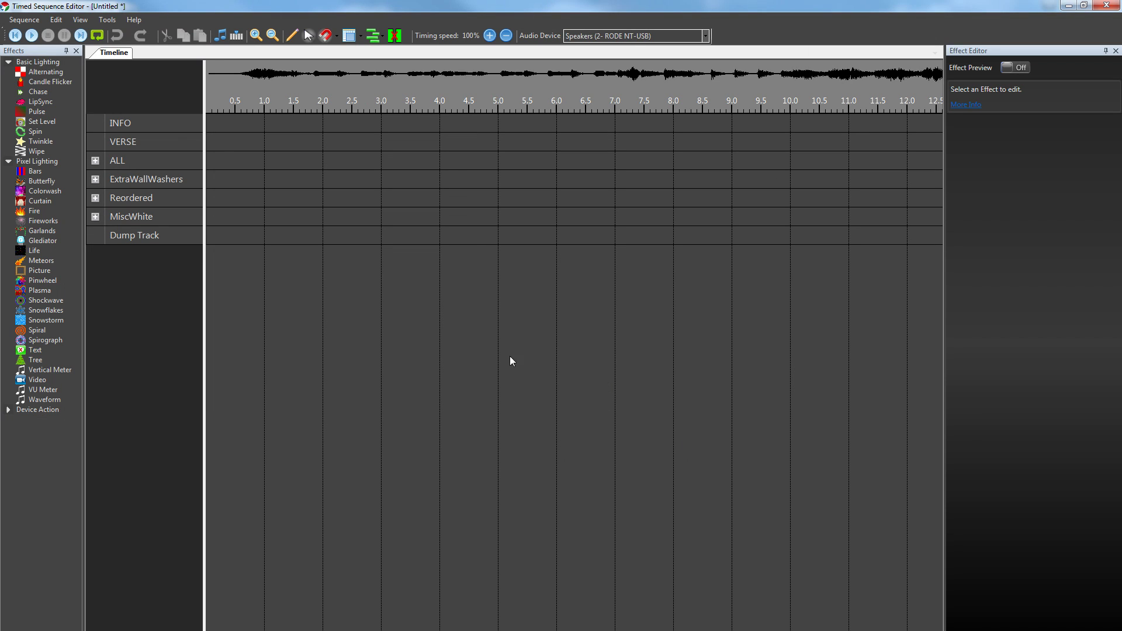
Start Beat/Bar Detection on the song from Tools > Audio.
left_click(113, 22)
mouse_move(121, 32)
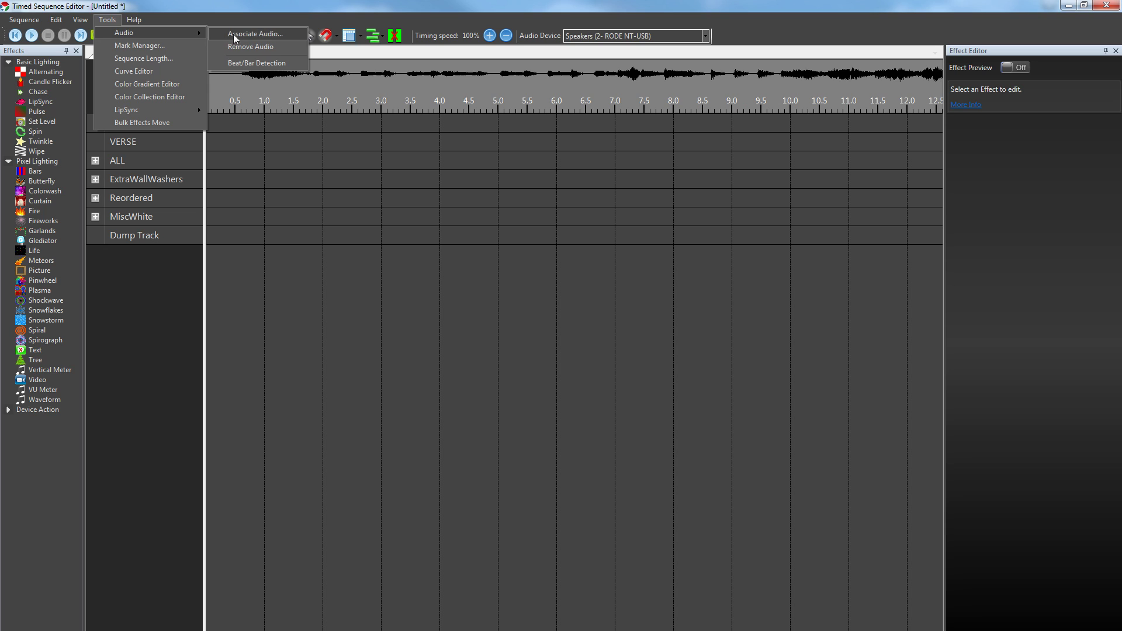
left_click(260, 65)
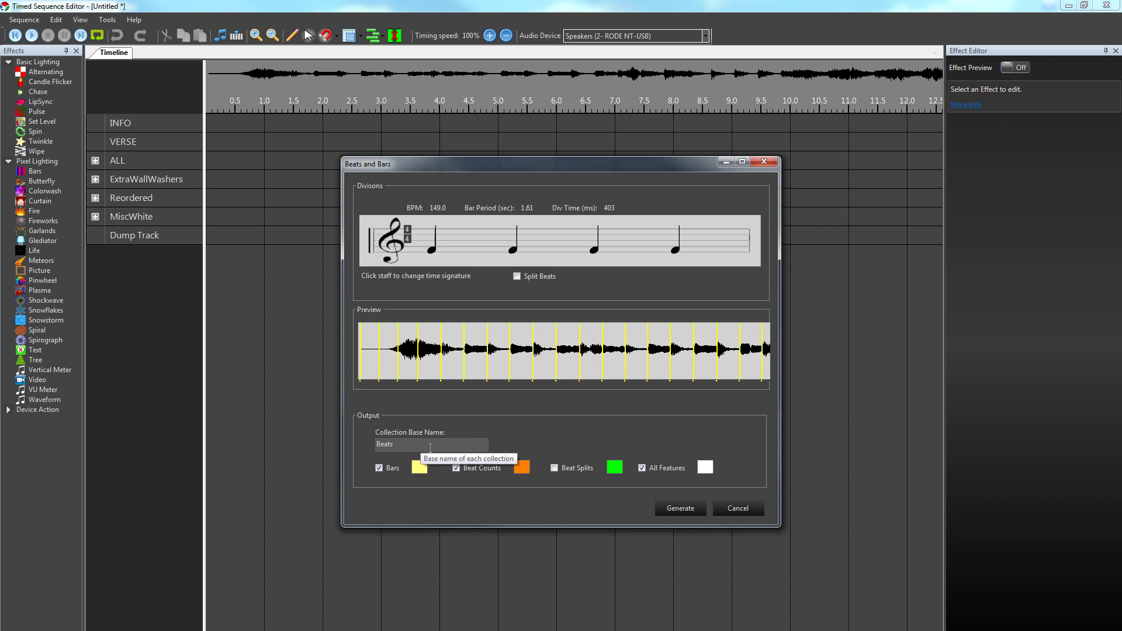
Turn off All Features and set the bar mark colour to dark red (800000).
left_click(642, 468)
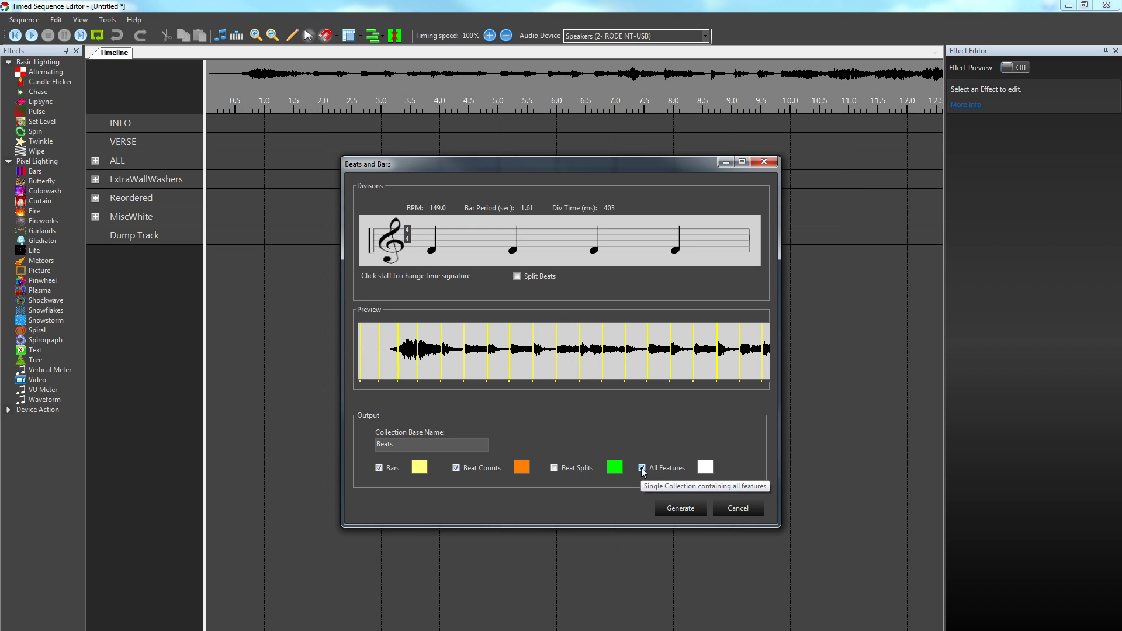
left_click(424, 471)
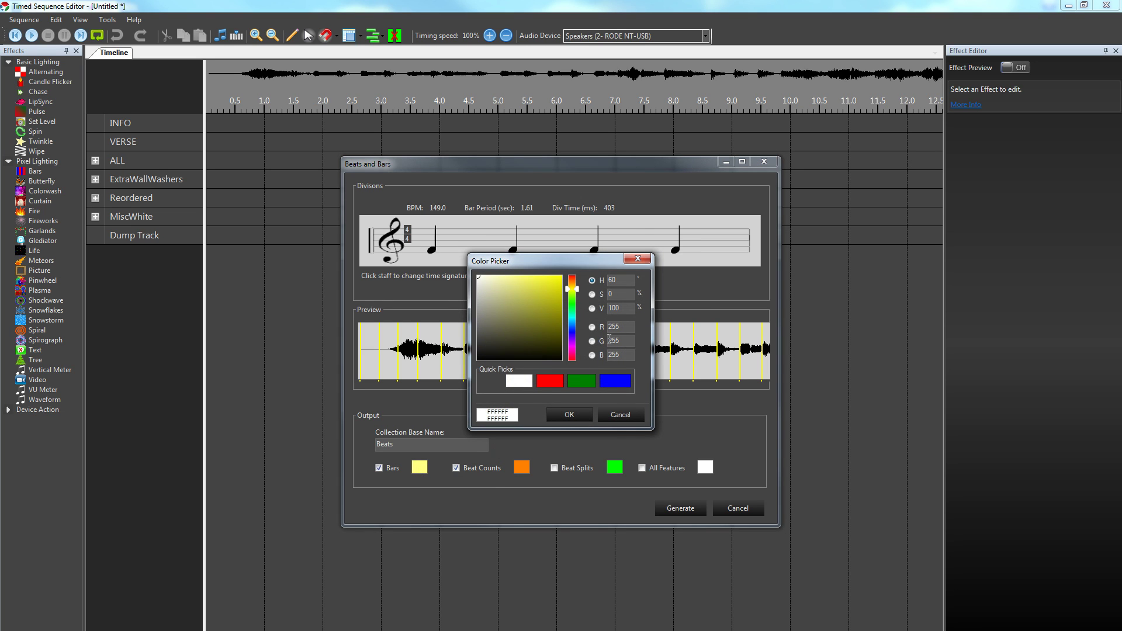
left_click(548, 381)
left_click(561, 317)
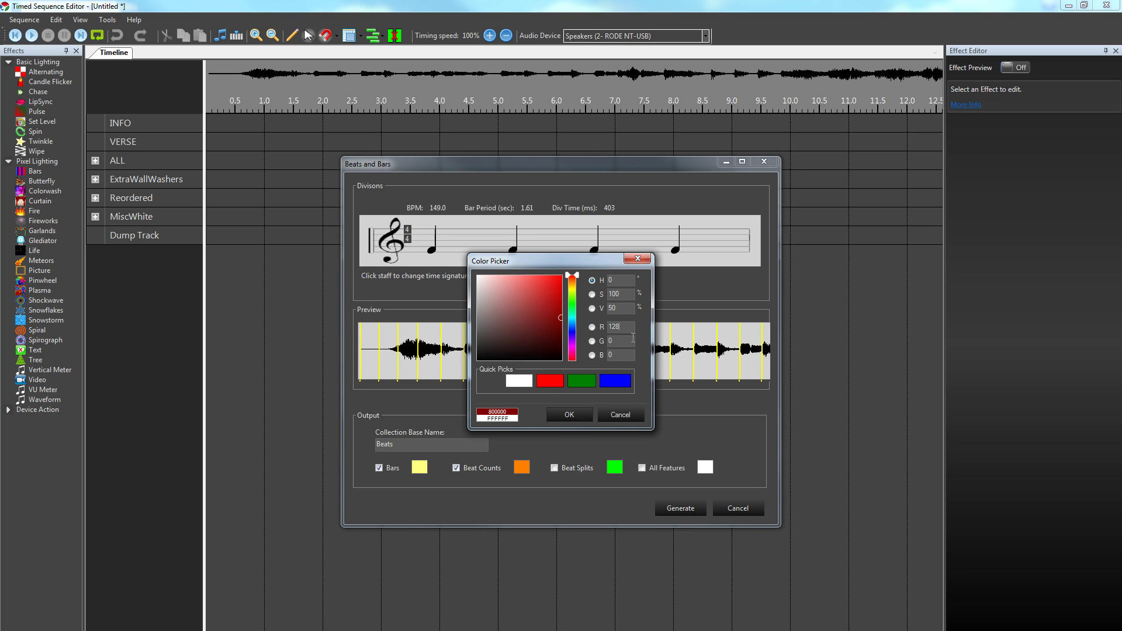
left_click(572, 416)
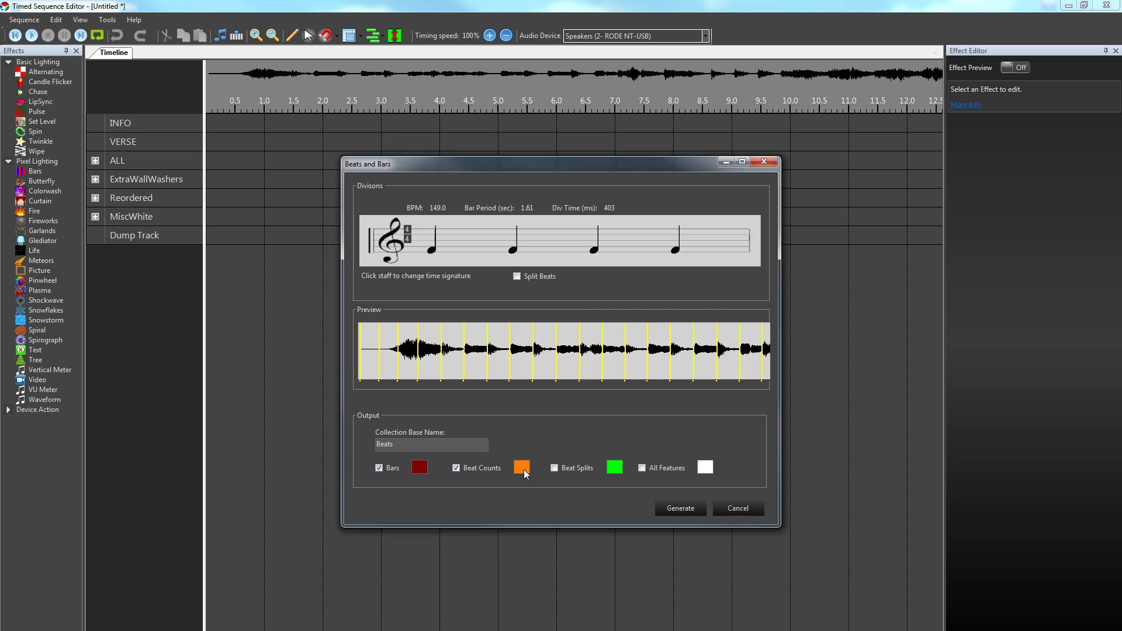
Set the beat count colour to olive (RGB 128,128,0) and generate the marks.
left_click(523, 470)
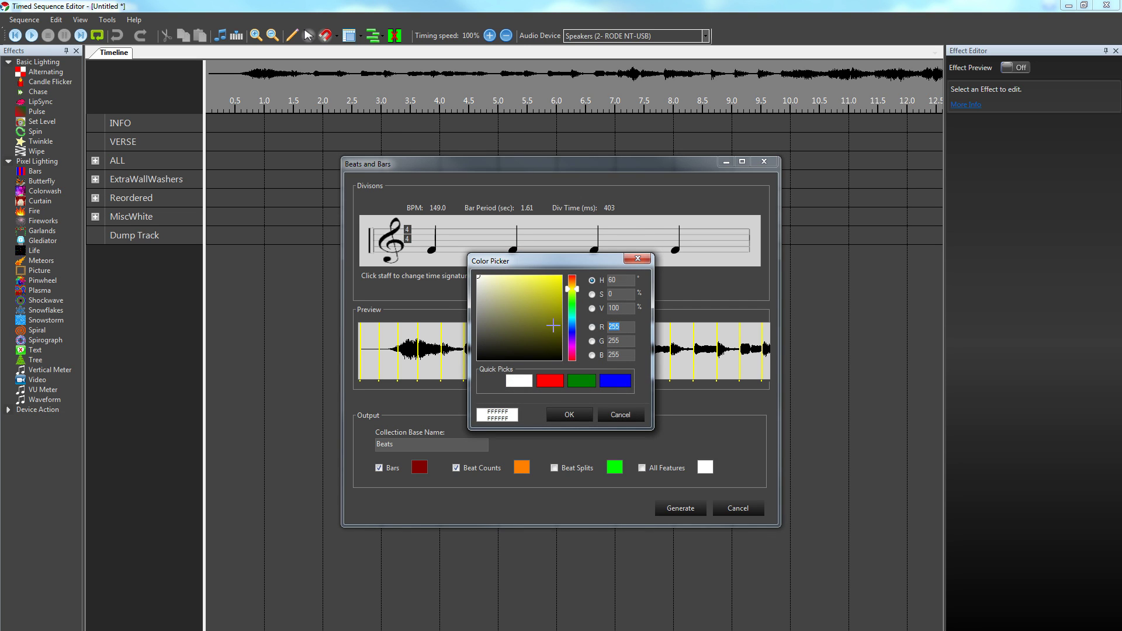
type("128")
key("Tab")
type("128")
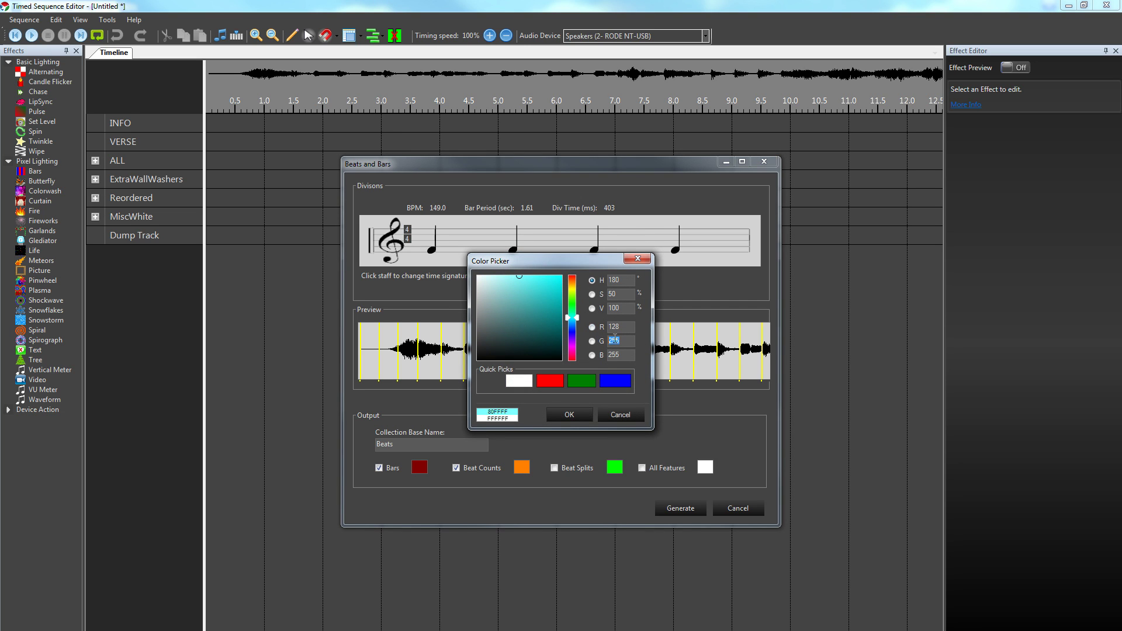
key("Tab")
type("0")
left_click(570, 416)
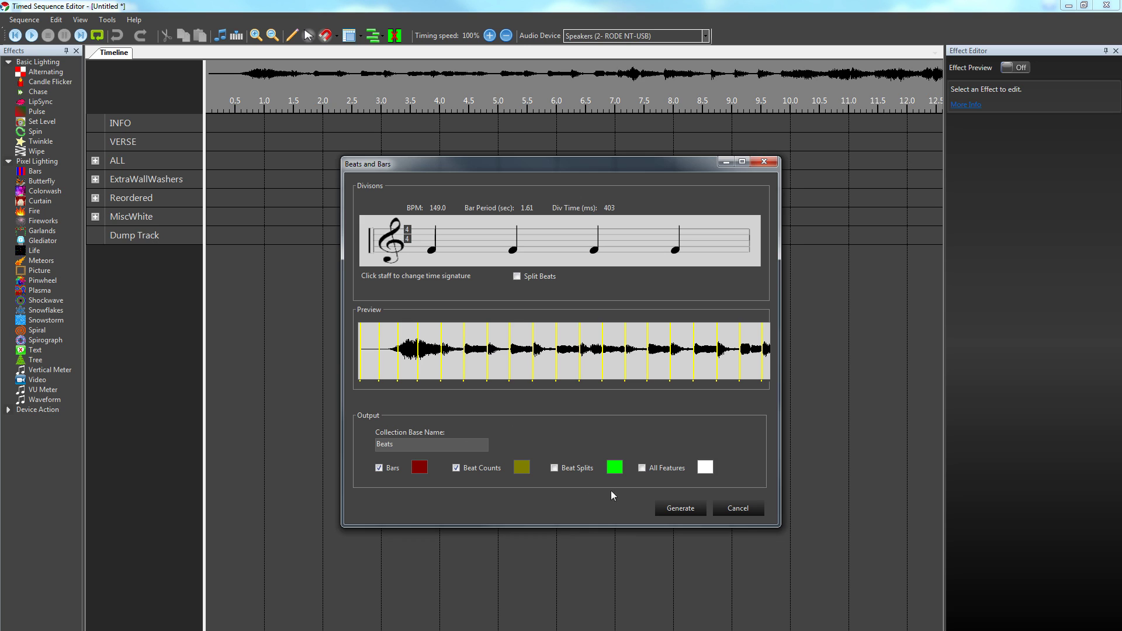
left_click(677, 509)
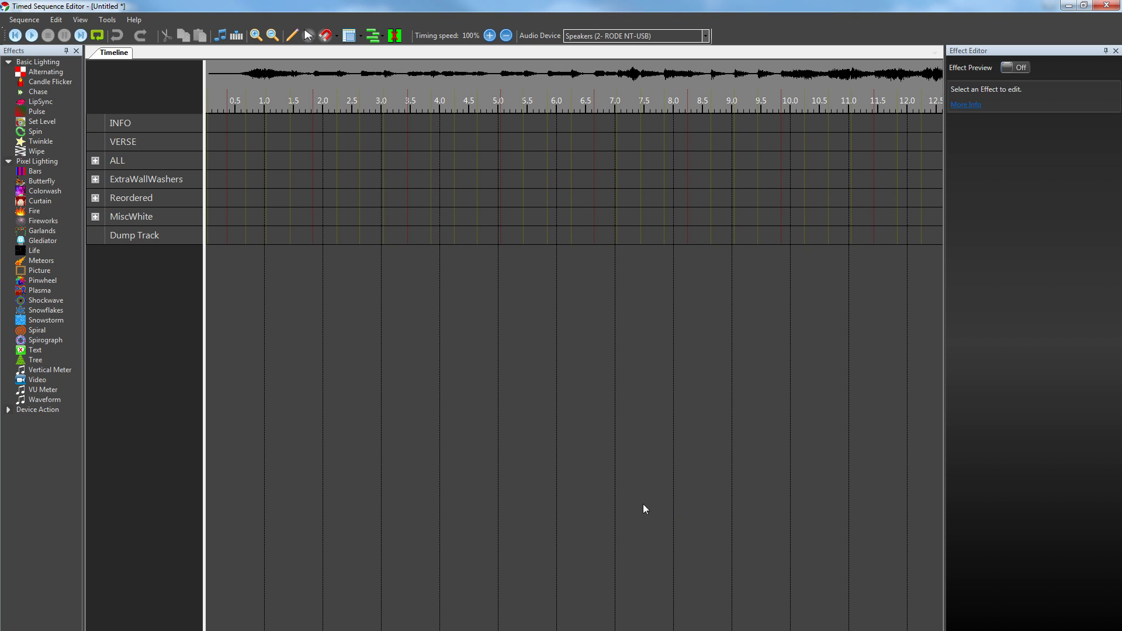
Zoom the timeline out twice and play the song to preview the beat and bar marks.
left_click(271, 36)
left_click(272, 36)
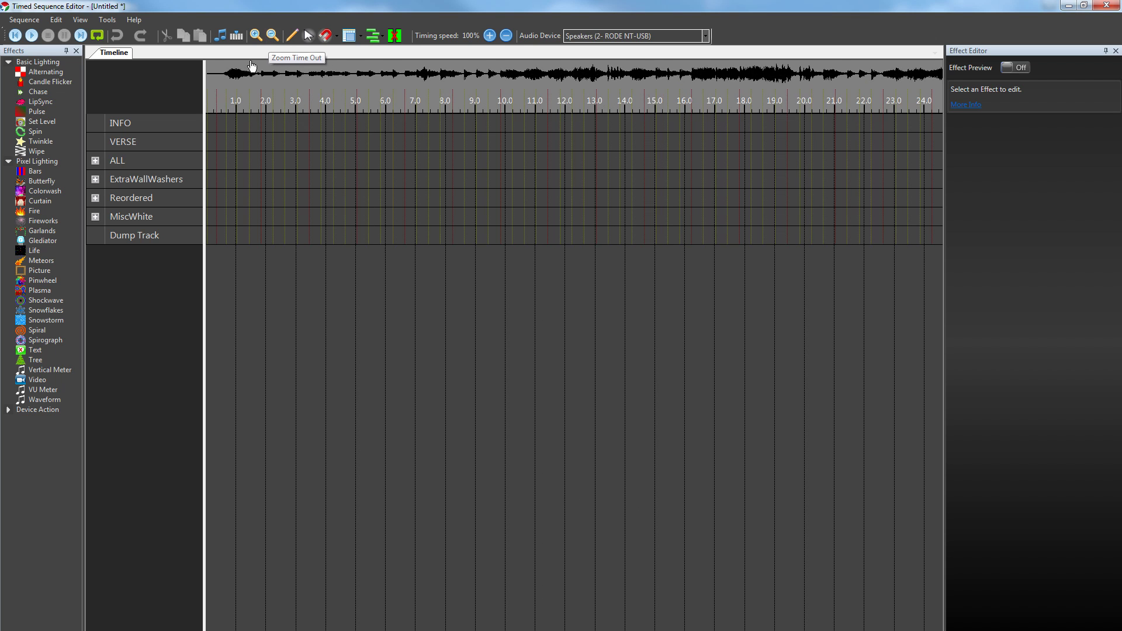
left_click(214, 96)
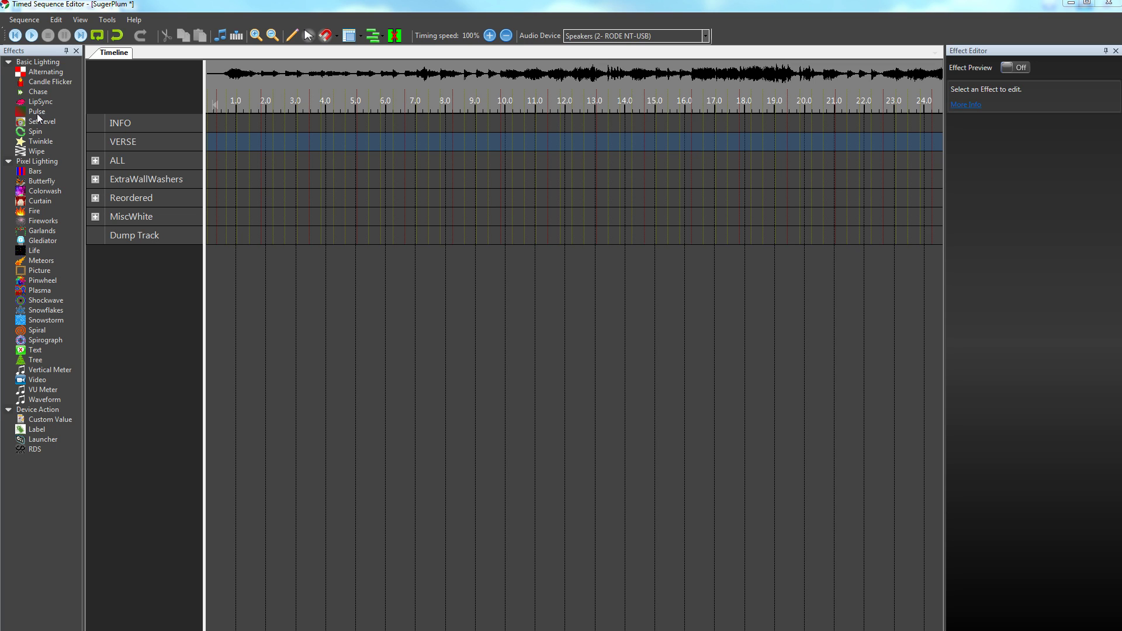
Add a white Set Level block on VERSE starting at 0 and place a copy after it.
left_click_drag(36, 126, 208, 141)
left_click_drag(291, 142, 855, 142)
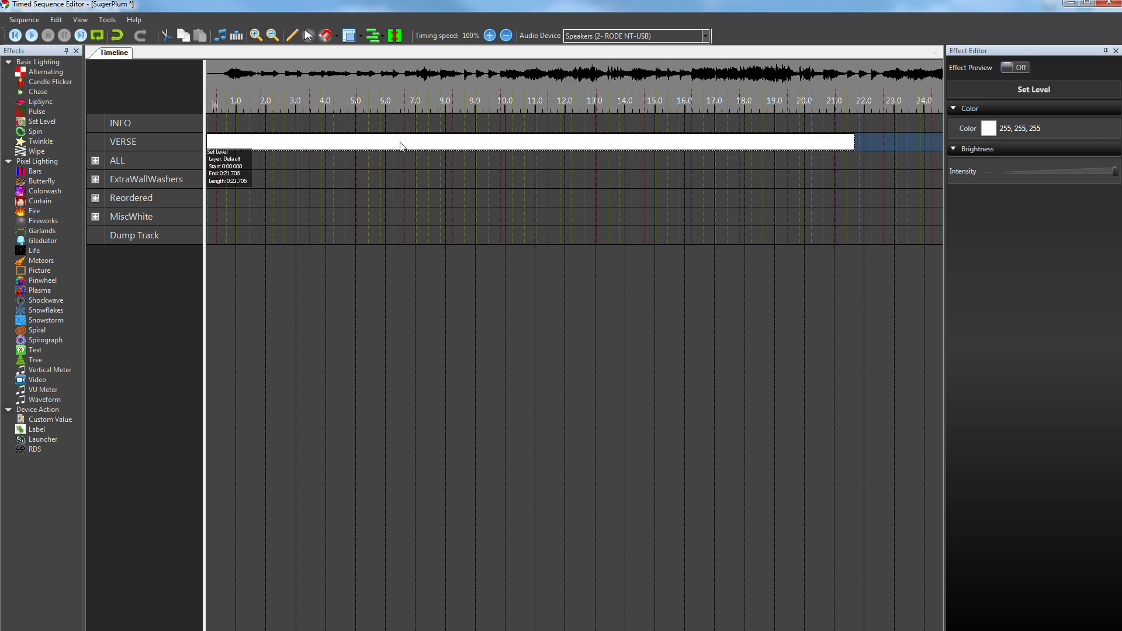
left_click_drag(401, 145, 831, 143)
Make the copy green, butt it against the white block, and add a Launcher to INFO.
left_click(990, 131)
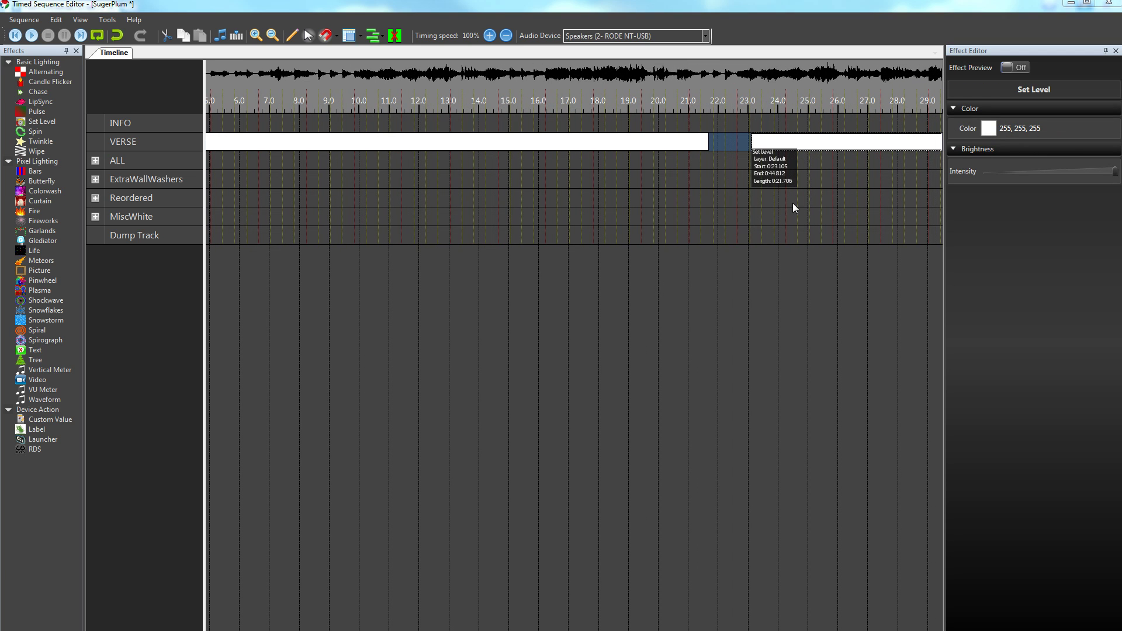
left_click(581, 381)
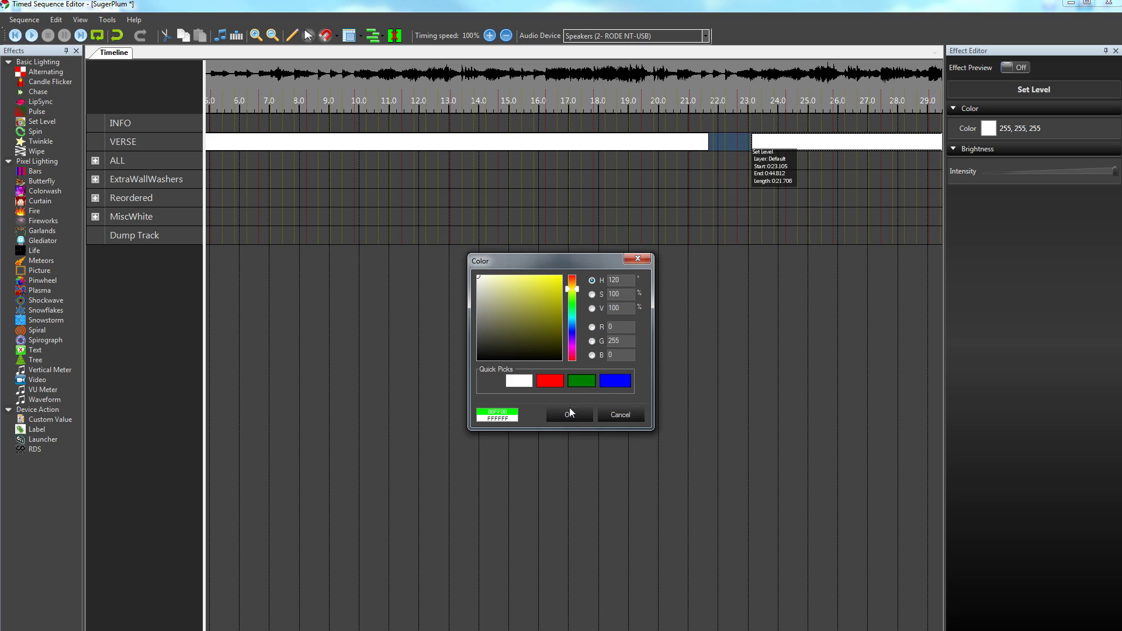
left_click(573, 412)
left_click_drag(779, 141, 736, 142)
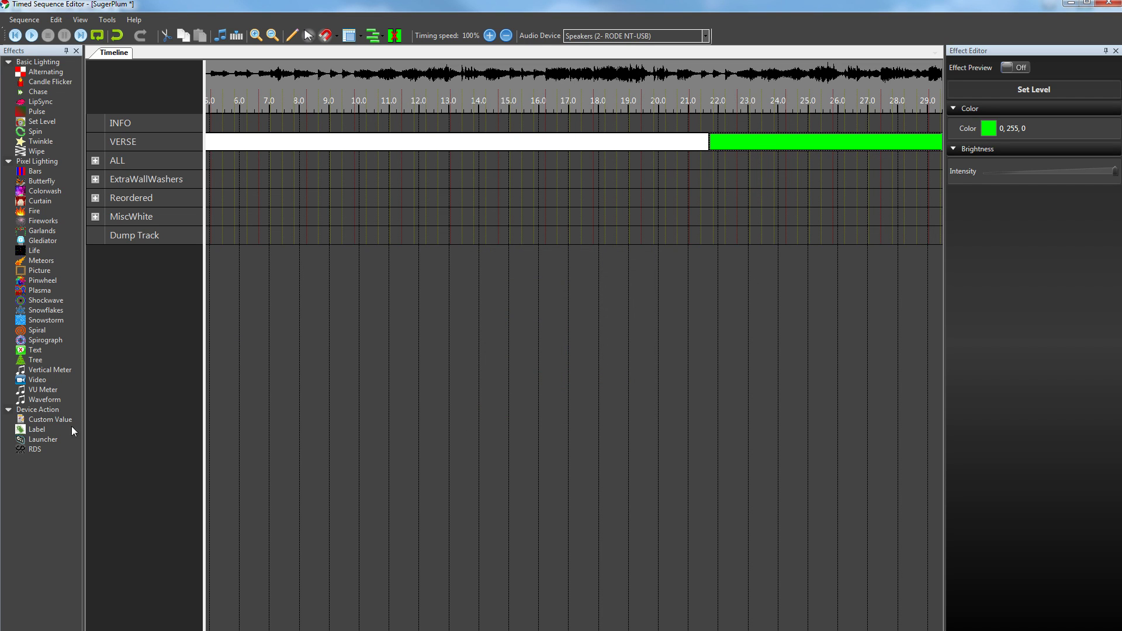
left_click_drag(39, 442, 714, 125)
Give the INFO row's launcher block the description 'Intro'.
left_click(1003, 126)
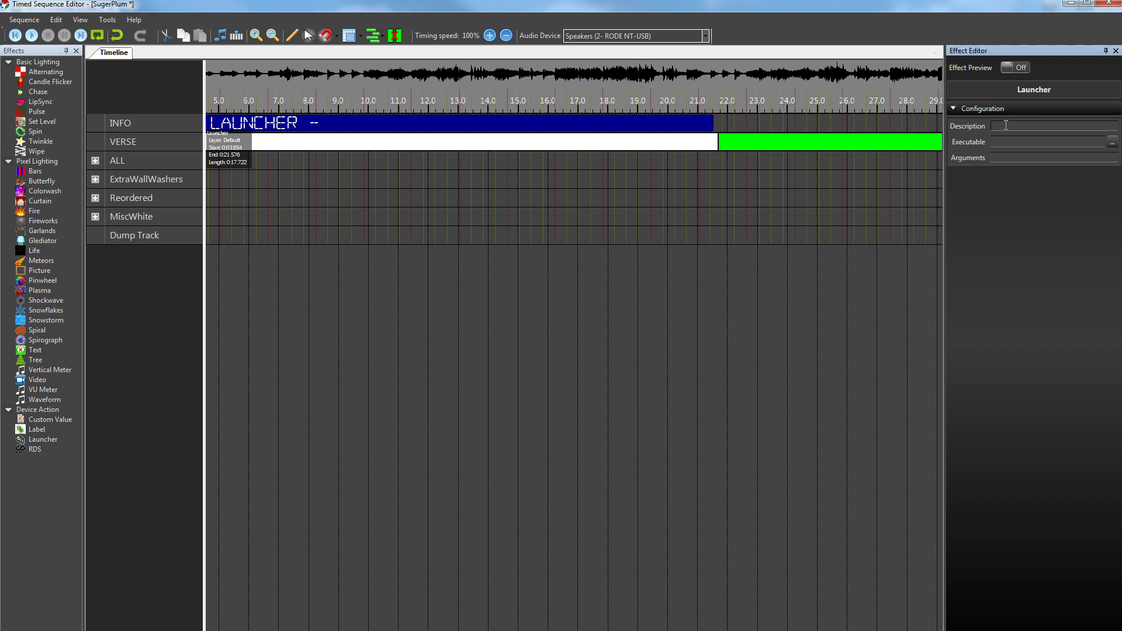
type("Intro")
key("Return")
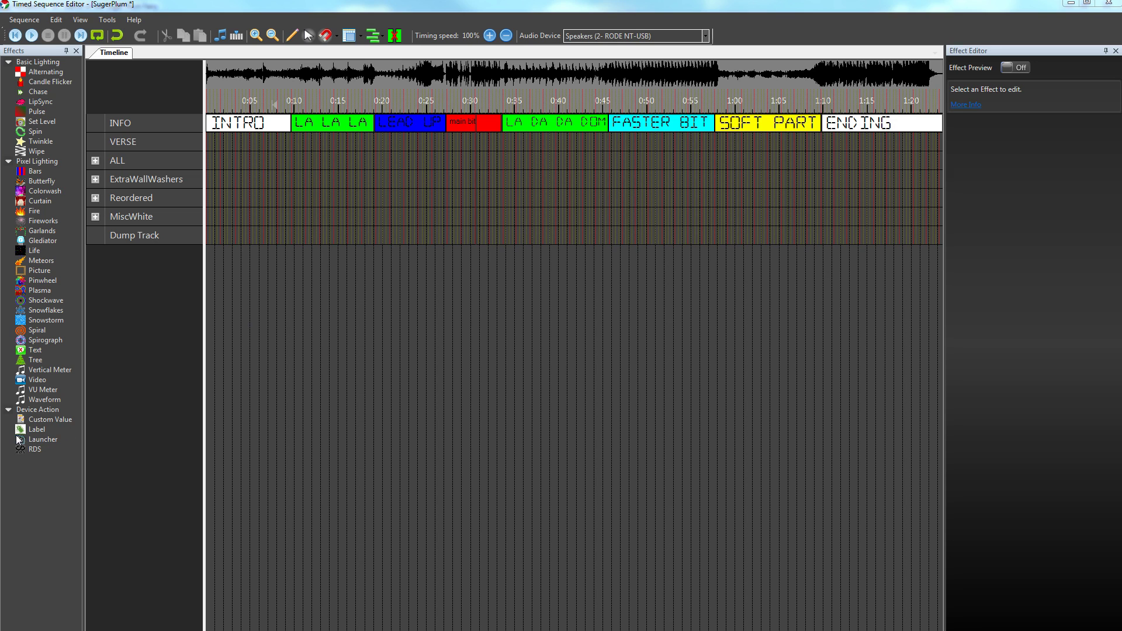
Save the SugerPlum sequence with Ctrl+S and drag a Launcher effect toward the VERSE row.
key("ctrl+s")
left_click_drag(36, 439, 224, 137)
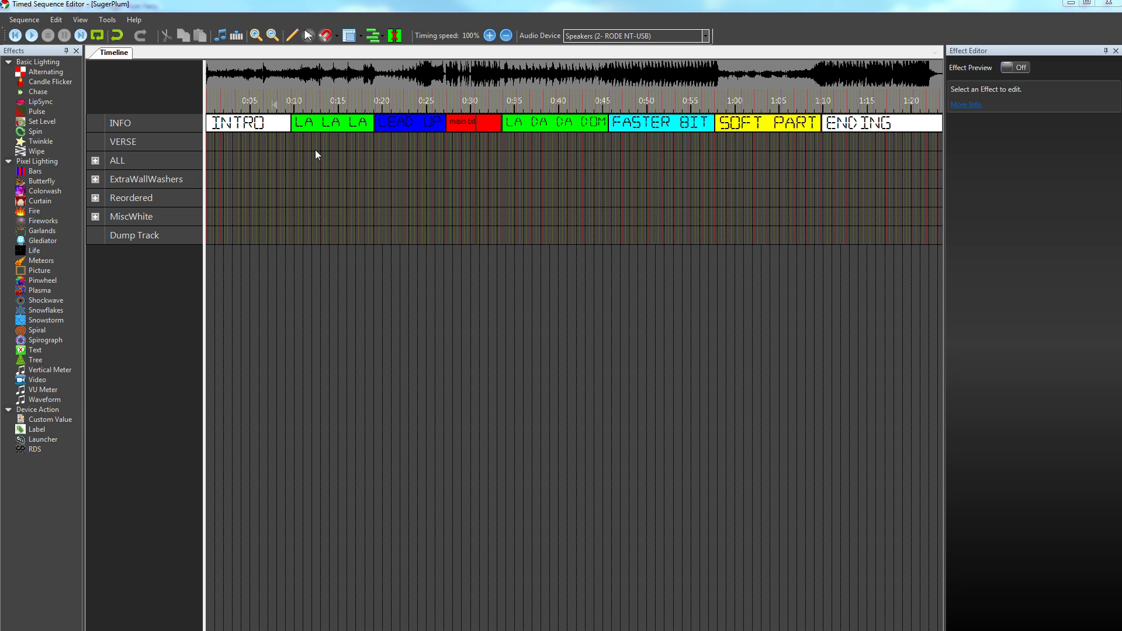